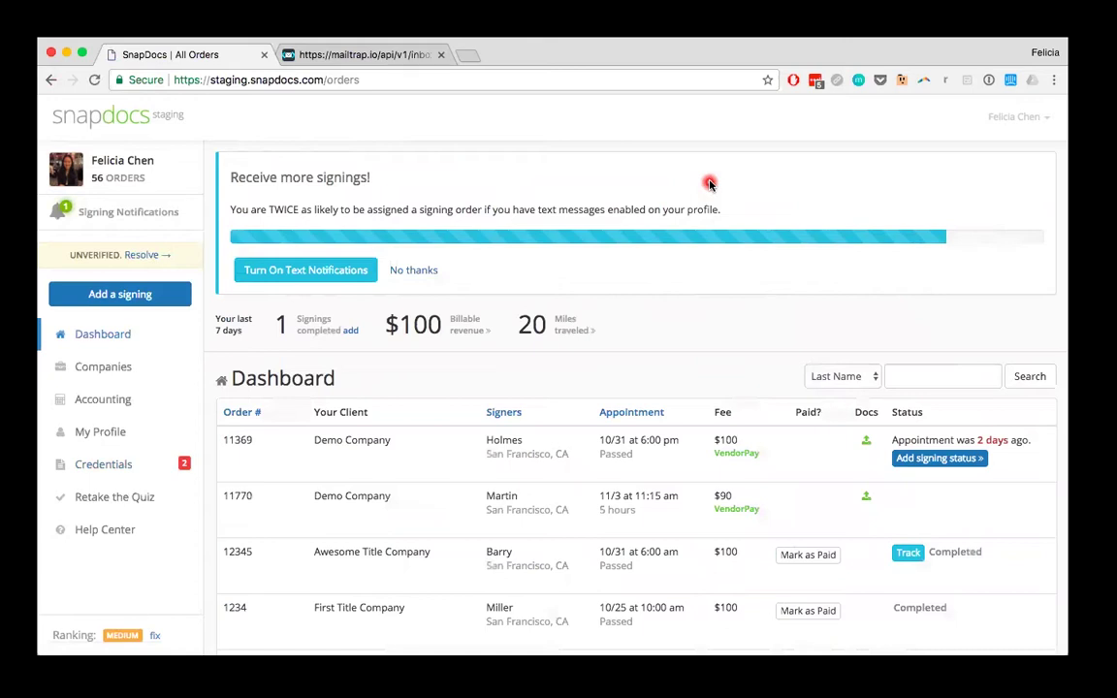
Go from the dashboard to the Credentials page via the left sidebar
click(138, 468)
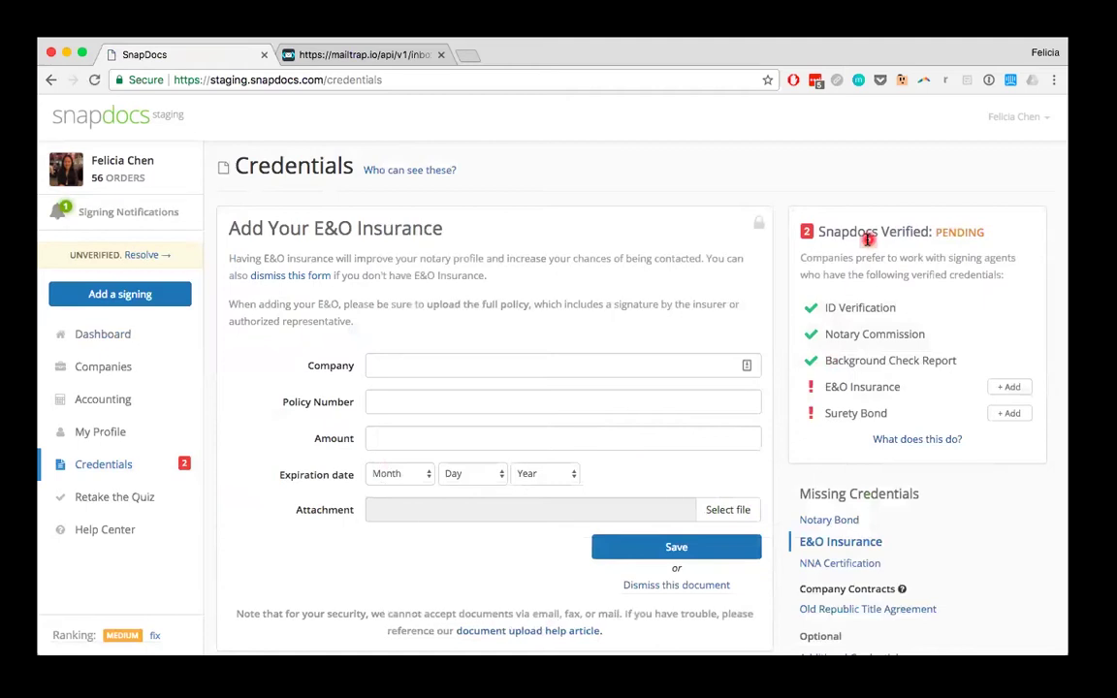
Scroll the Credentials page to see the blank E&O form and missing E&O Insurance and Surety Bond
scroll(867, 237, down, 2)
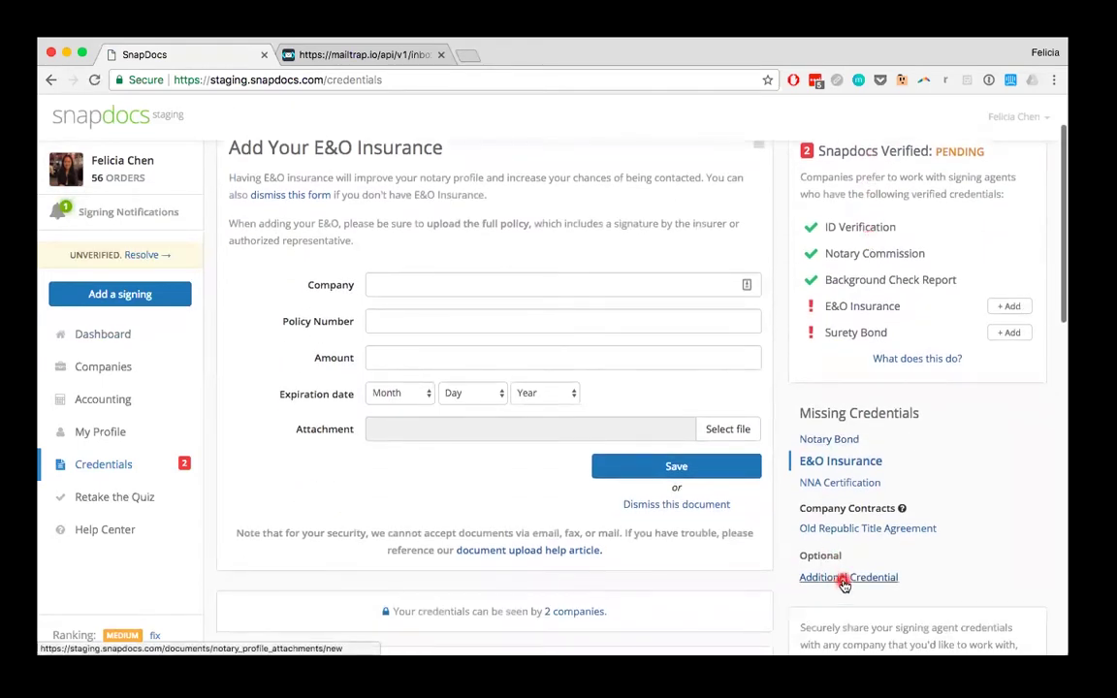
scroll(843, 585, up, 1)
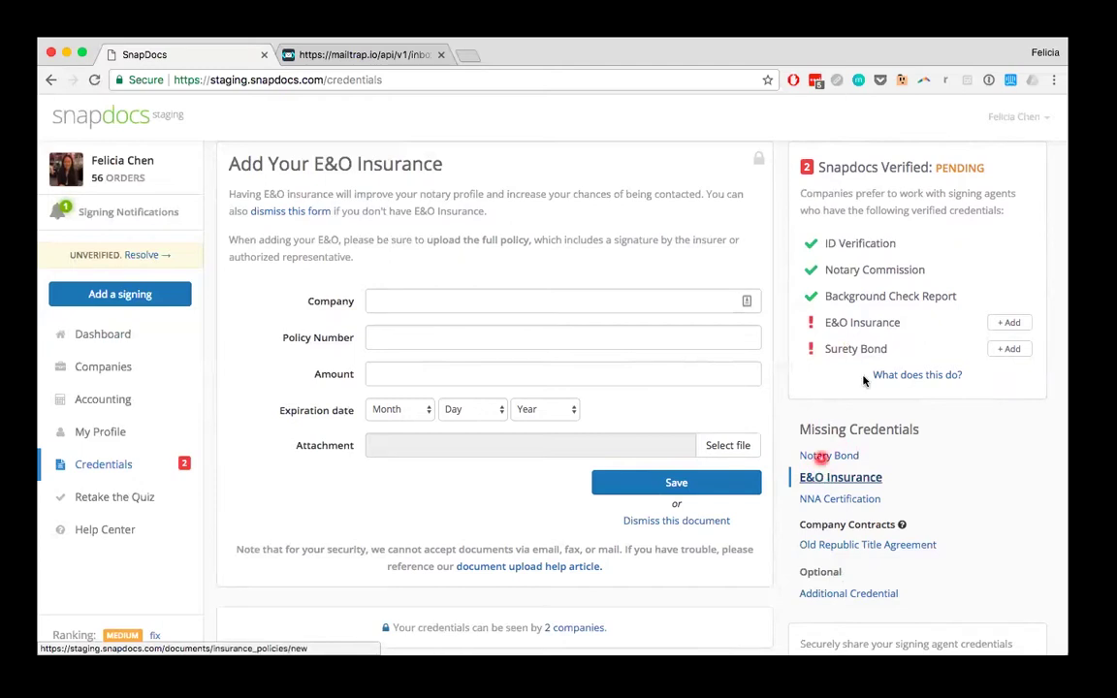
click(1008, 324)
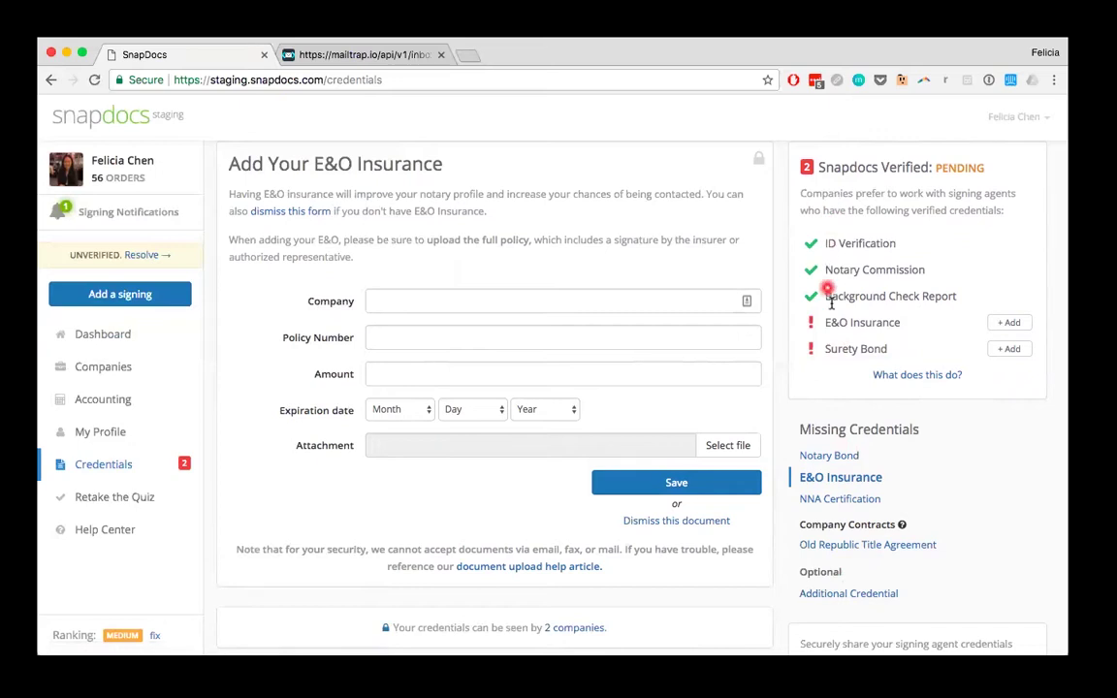
click(826, 480)
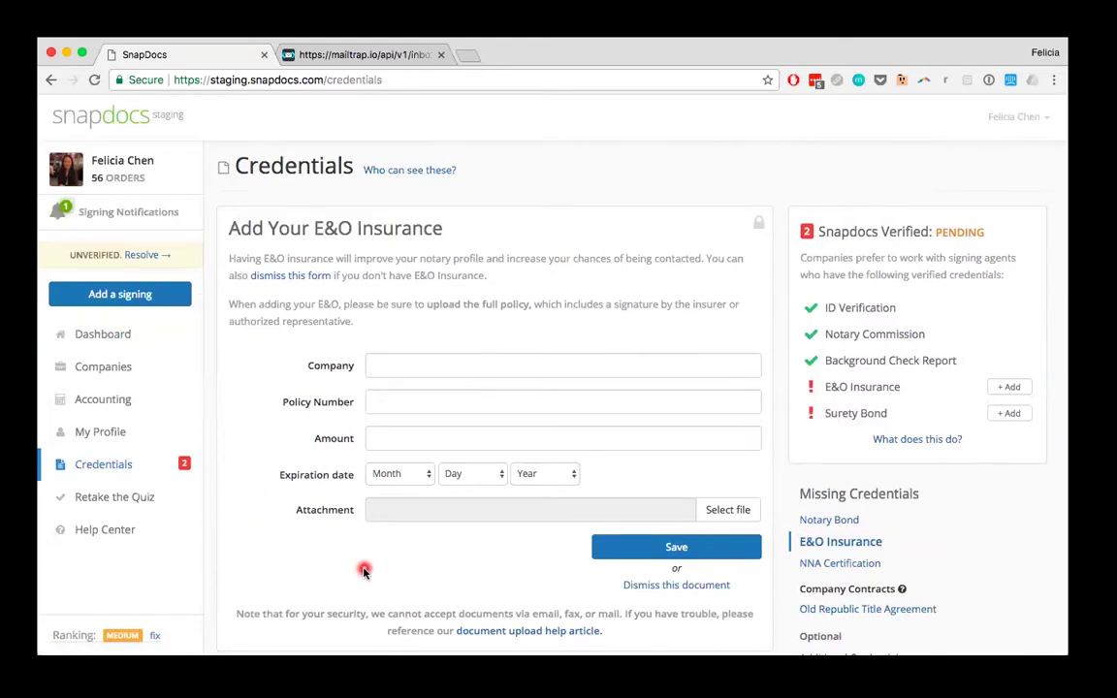
scroll(363, 571, down, 1)
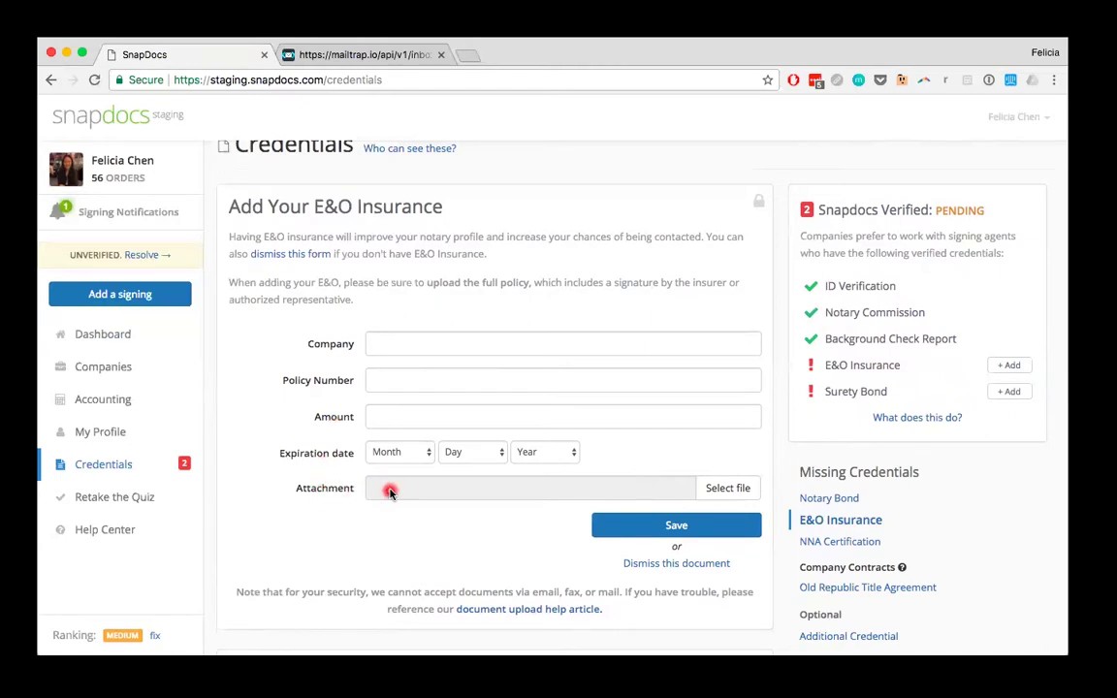
Enter insurer Merchants Bonding Company, policy number 123 and coverage amount $100,000
click(396, 337)
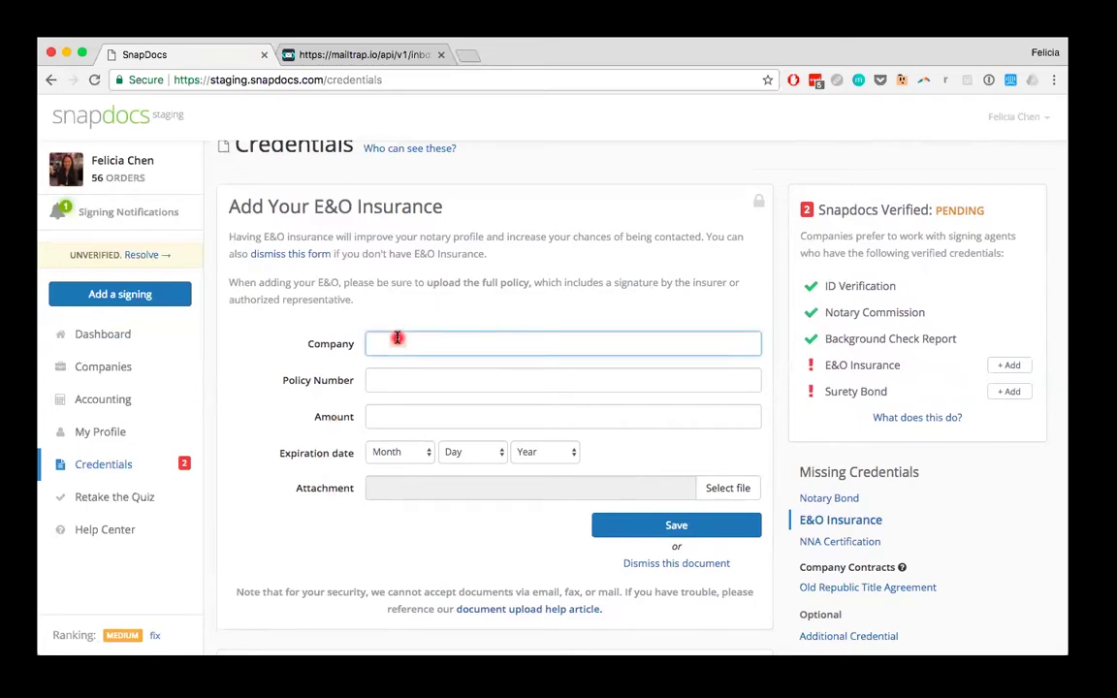
text(Merchants Bonding Company)
key(Tab)
text(123)
key(Tab)
text($100,000)
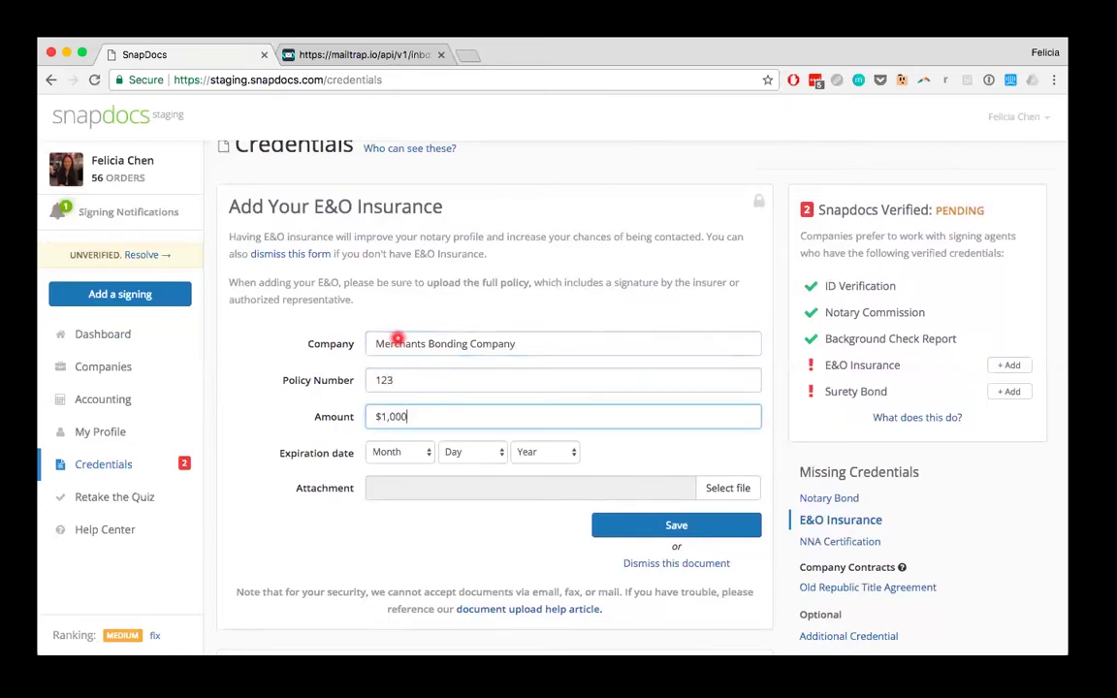
Set the policy expiration date to Oct 13, 2027
click(394, 452)
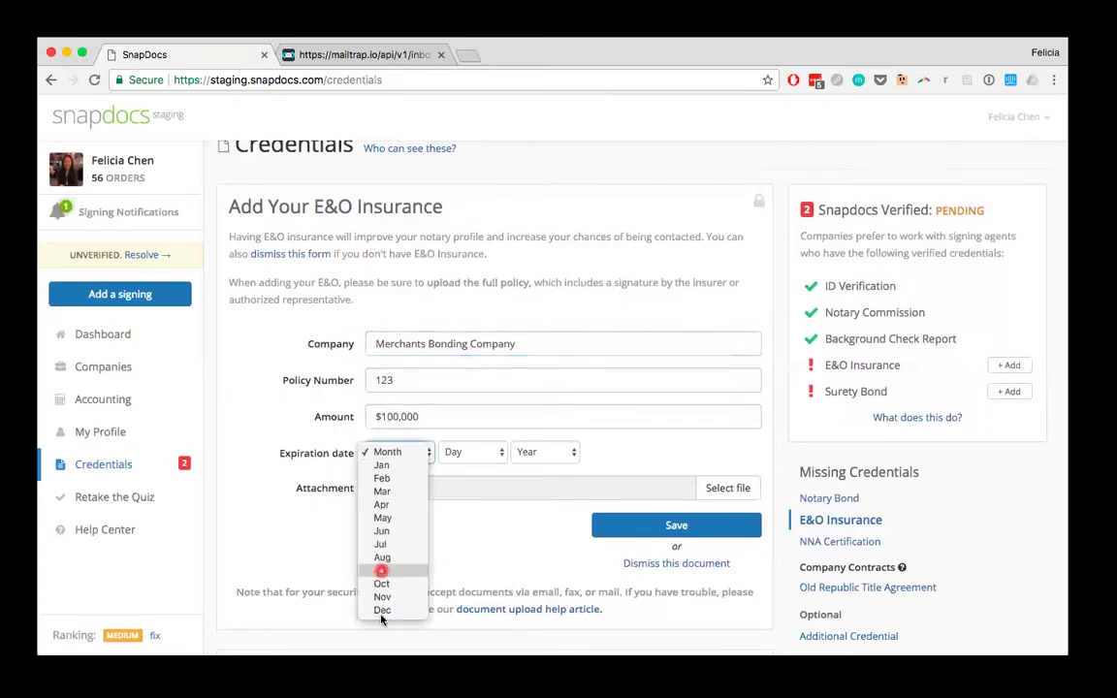
click(489, 457)
key(o)
click(490, 454)
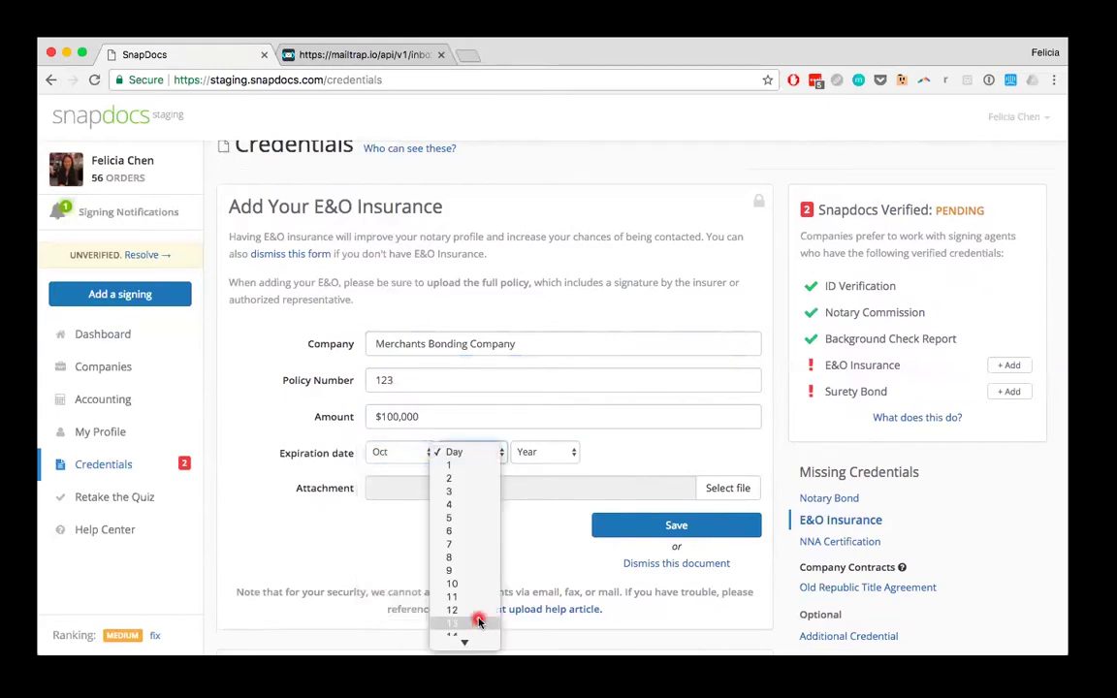
click(481, 591)
click(549, 446)
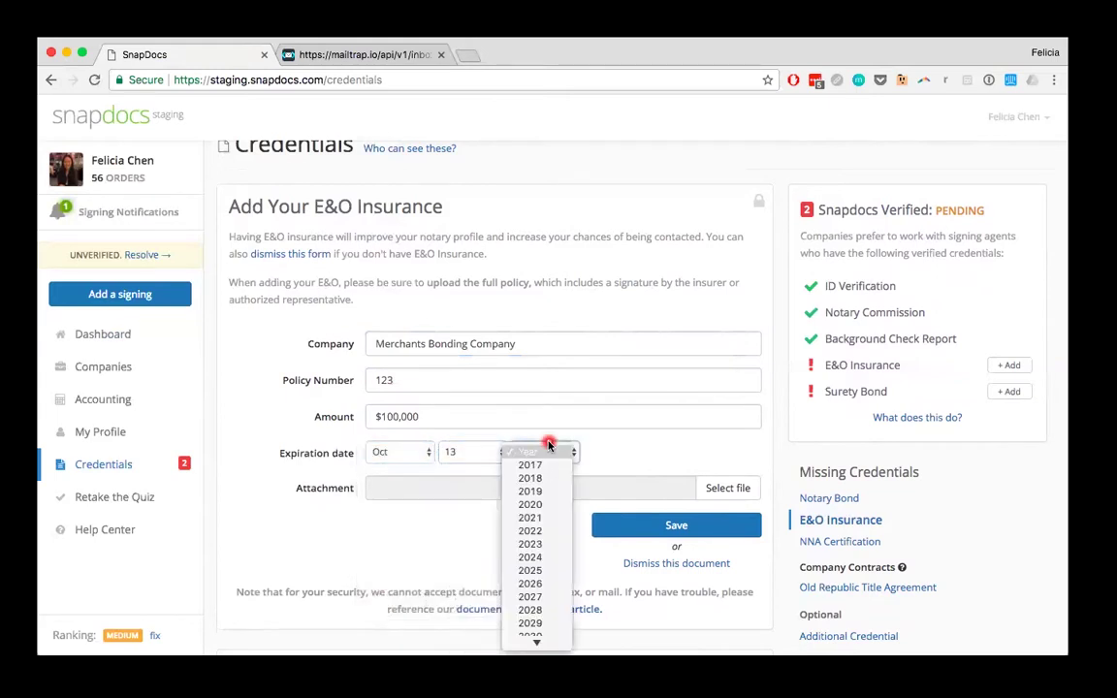
click(531, 596)
click(727, 487)
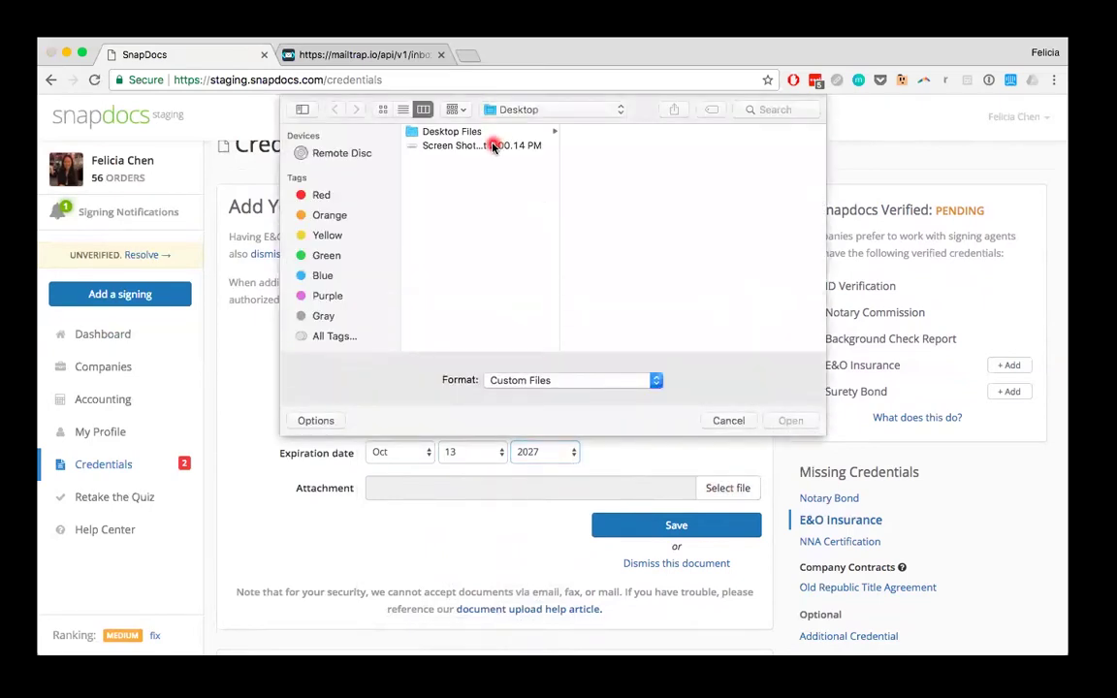
Attach 'Screen Shot 2017-10-27 at 2.00.14 PM.png' from the Desktop as the first page
click(492, 144)
double_click(492, 145)
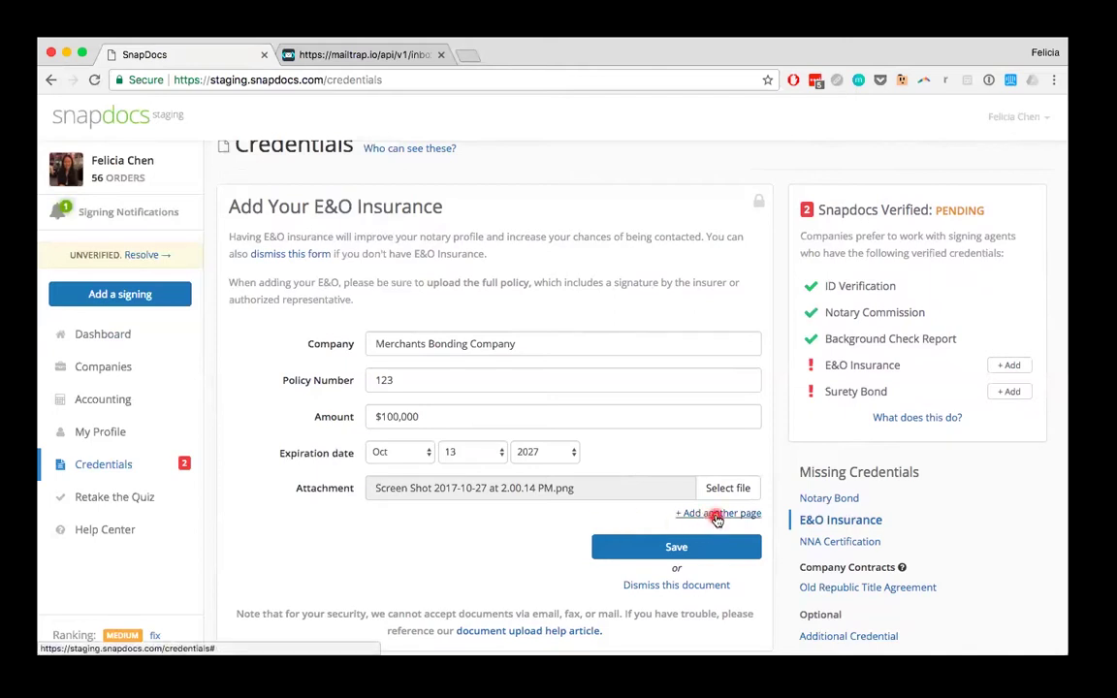
Add a second attachment page holding the same 'Screen Shot 2017-10-27 at 2.00.14 PM.png' file
click(718, 514)
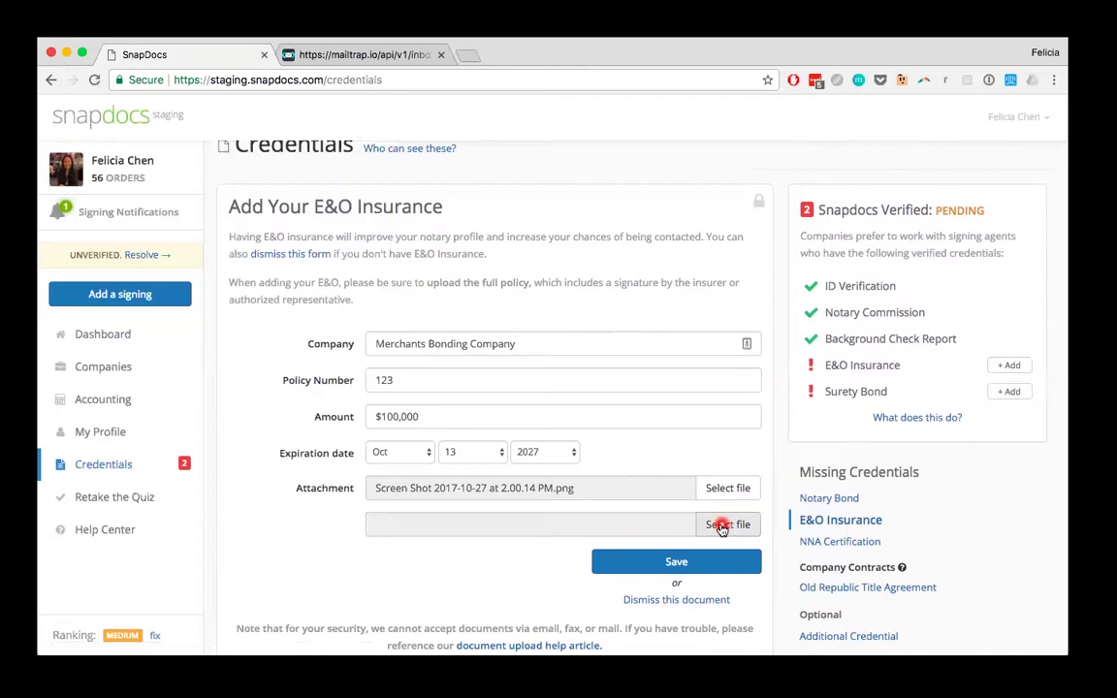
click(720, 526)
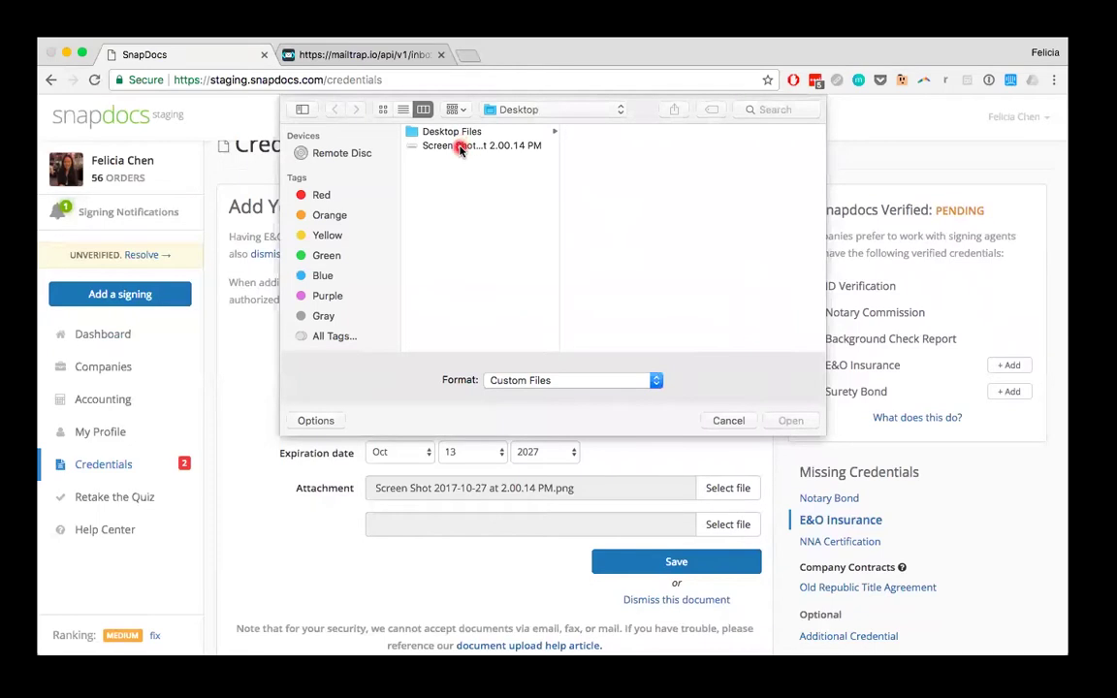
double_click(455, 145)
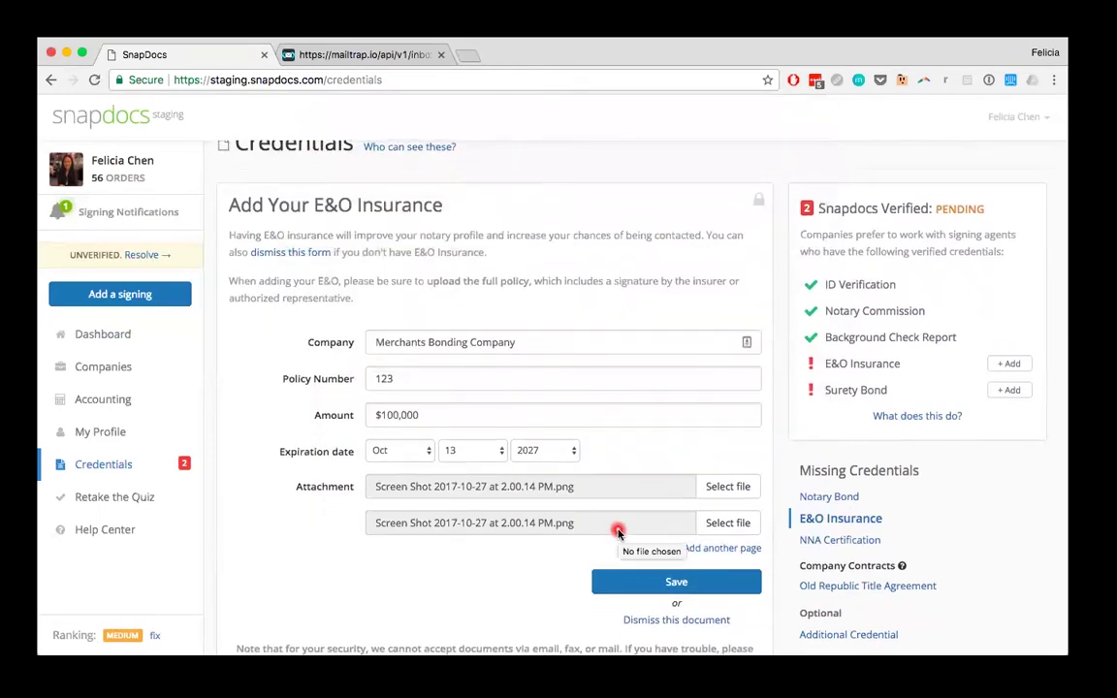
scroll(618, 529, down, 2)
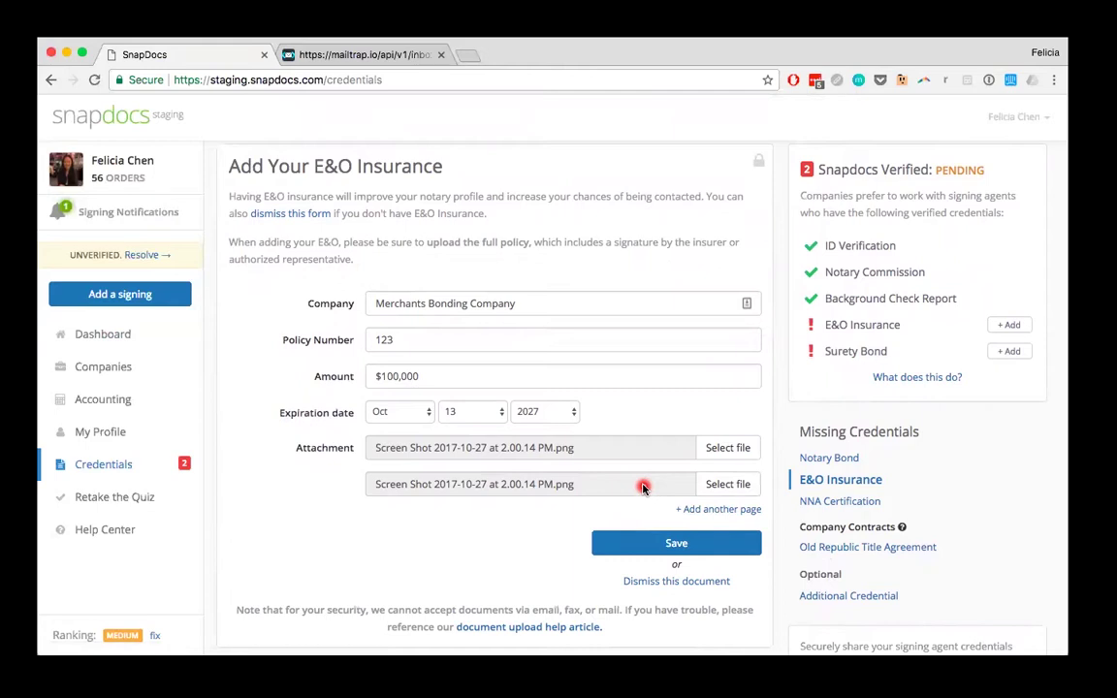
Save the E&O credential and check its Pending entry: Merchants Bonding Company, $100,000, expiring October 13, 2027
click(658, 543)
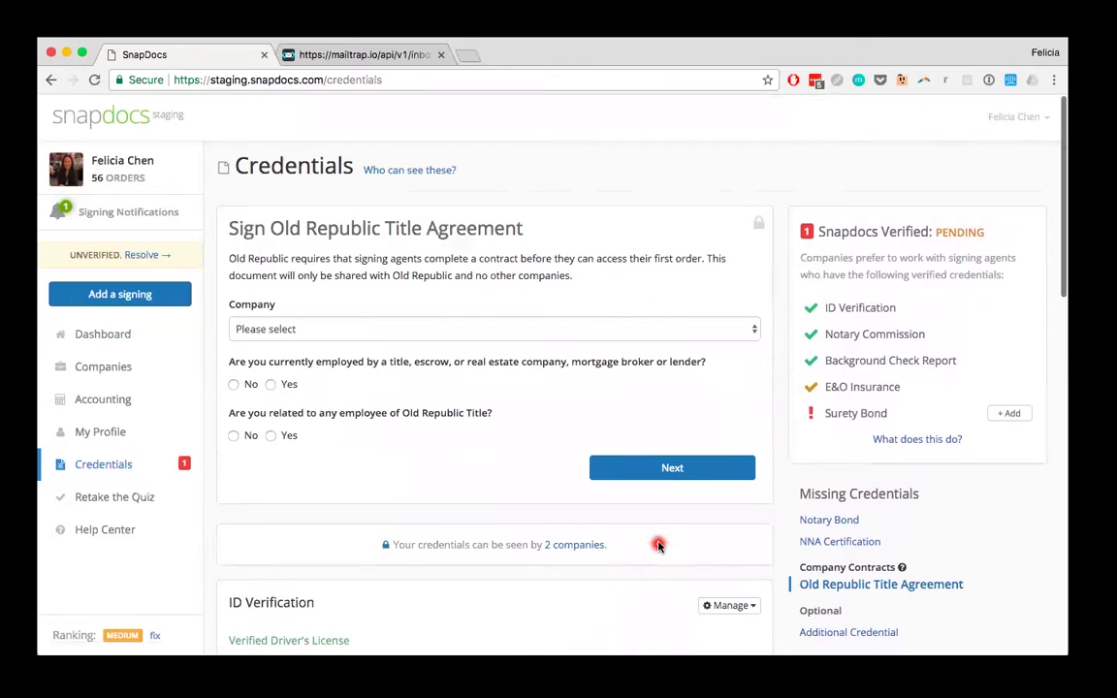
scroll(511, 412, down, 5)
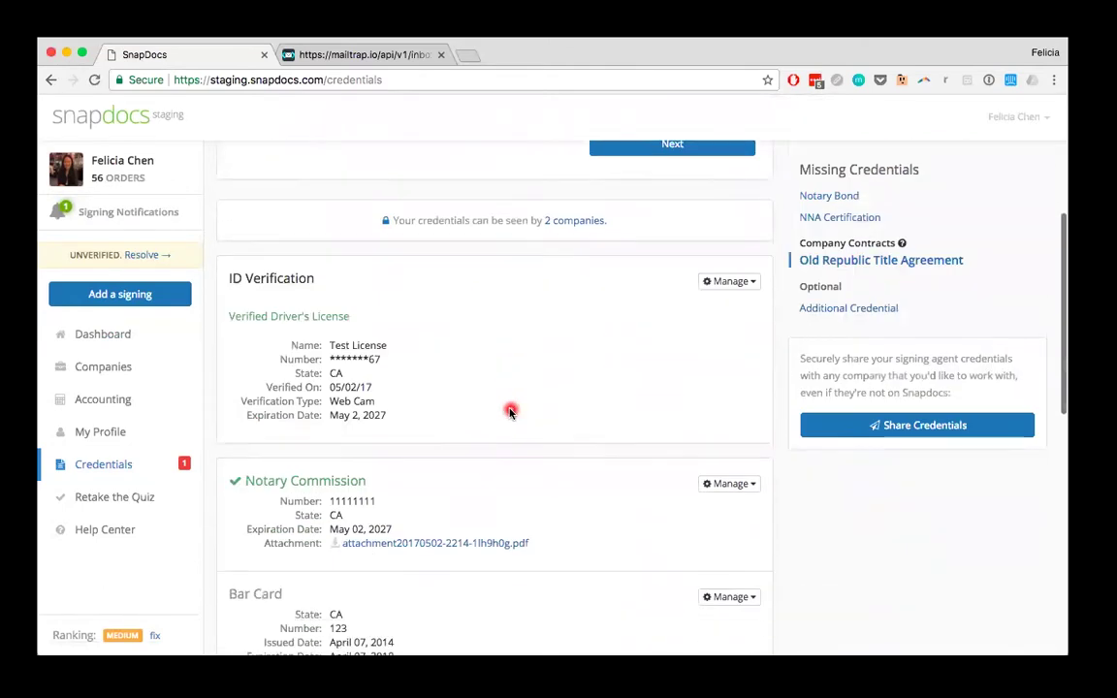
scroll(510, 412, down, 3)
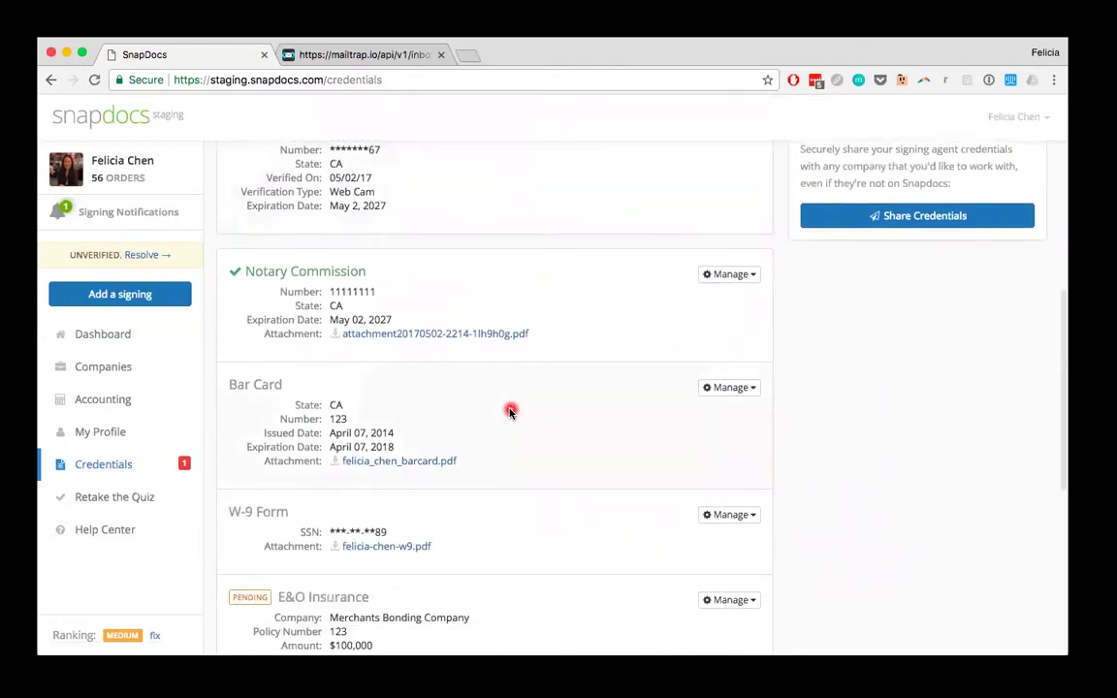
scroll(511, 412, down, 3)
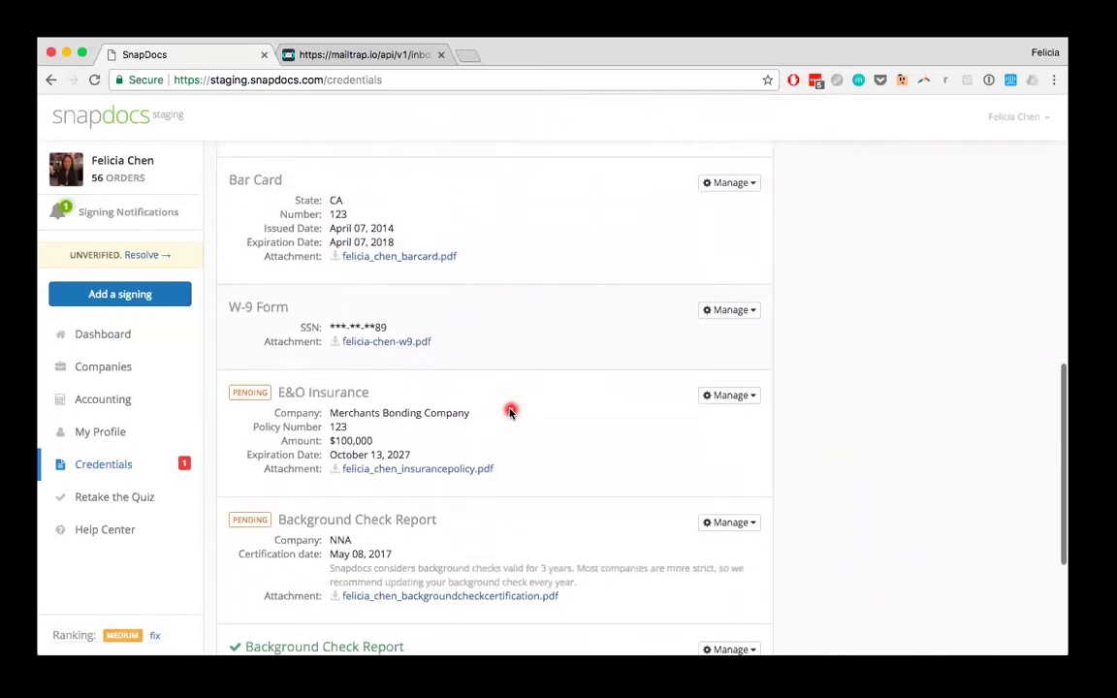
scroll(511, 412, down, 1)
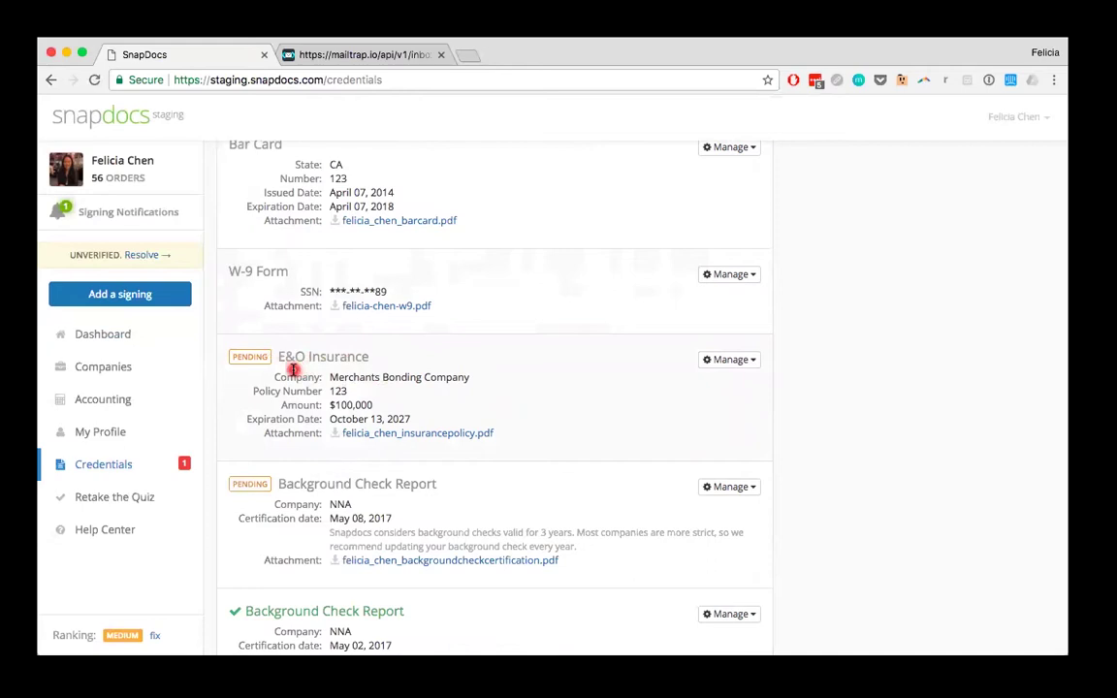
mouse_move(237, 357)
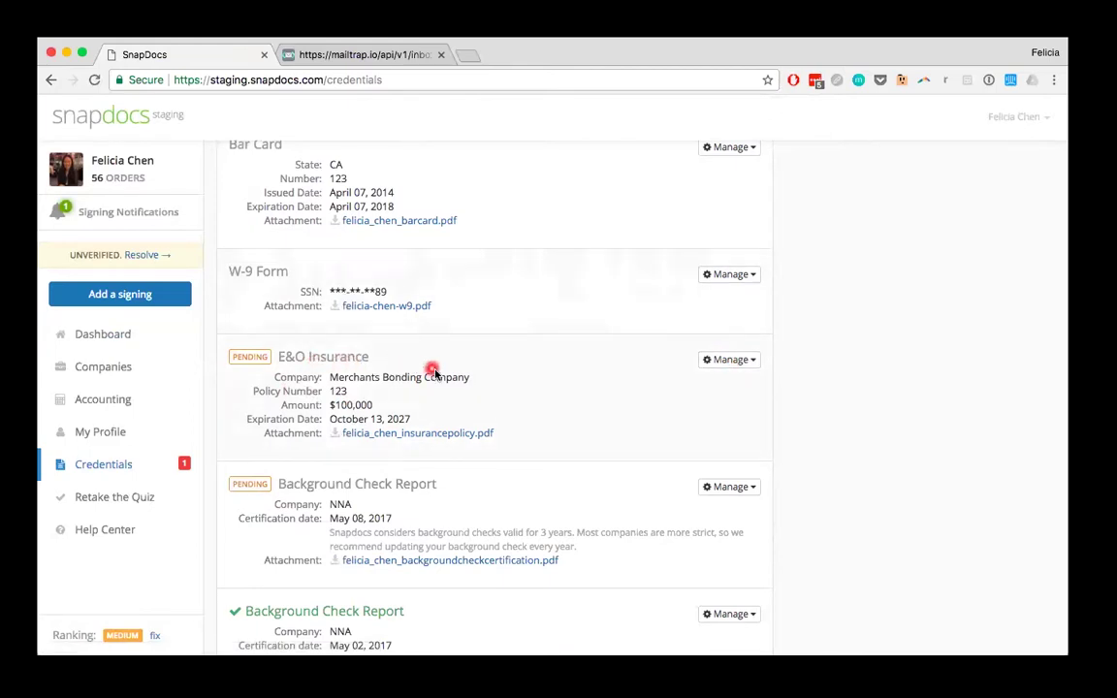
Choose Add Another Document from the E&O Insurance entry's Manage menu
click(734, 363)
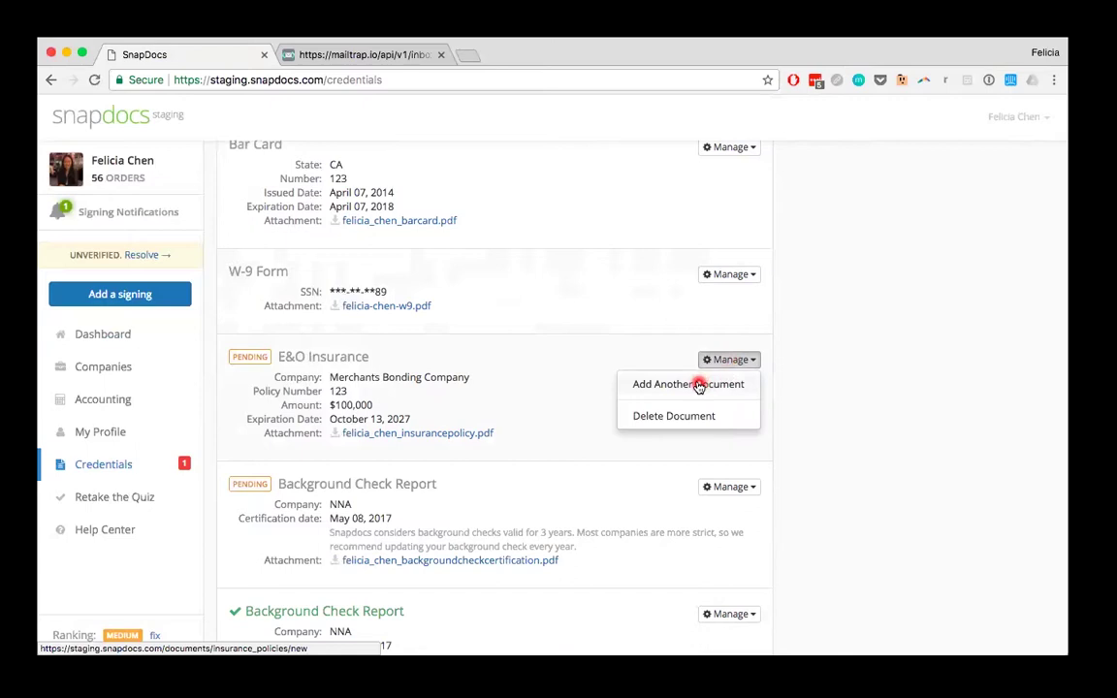
click(698, 385)
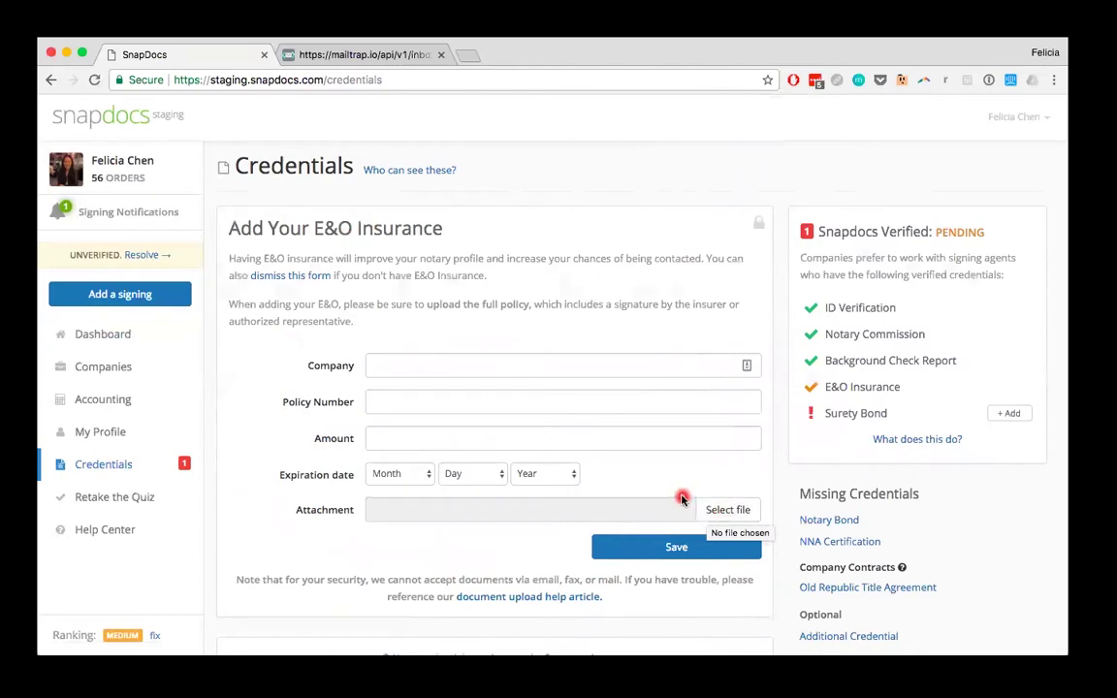
Delete the pending E&O Insurance document through Manage and confirm the deletion
scroll(569, 504, down, 2)
scroll(569, 504, down, 10)
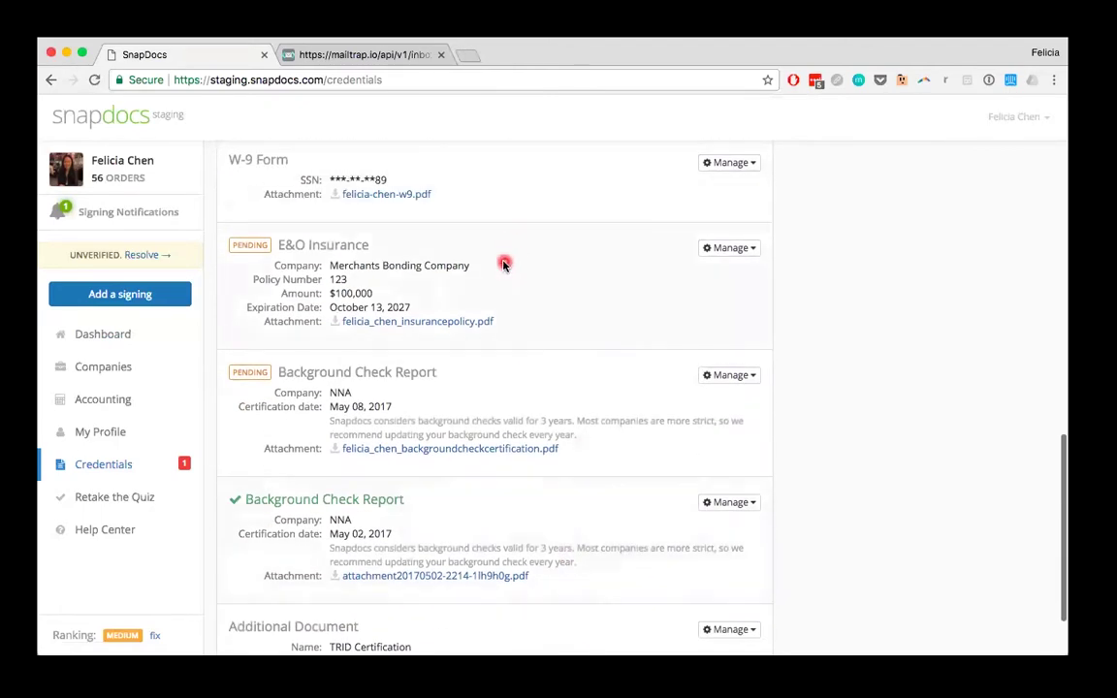
click(717, 248)
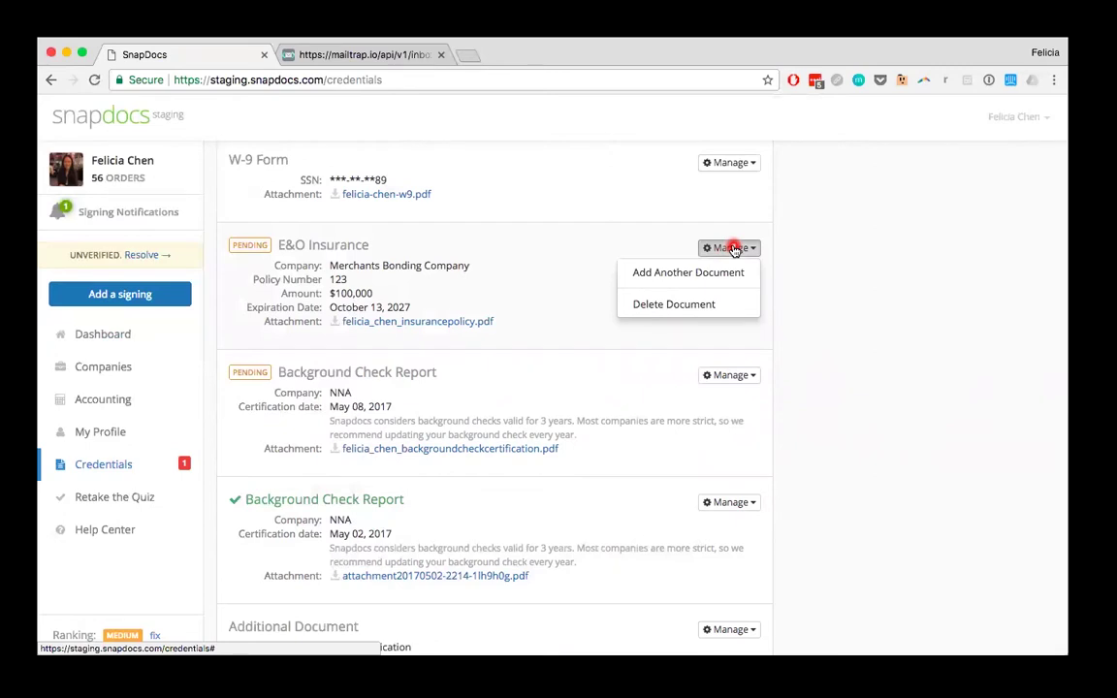
click(663, 305)
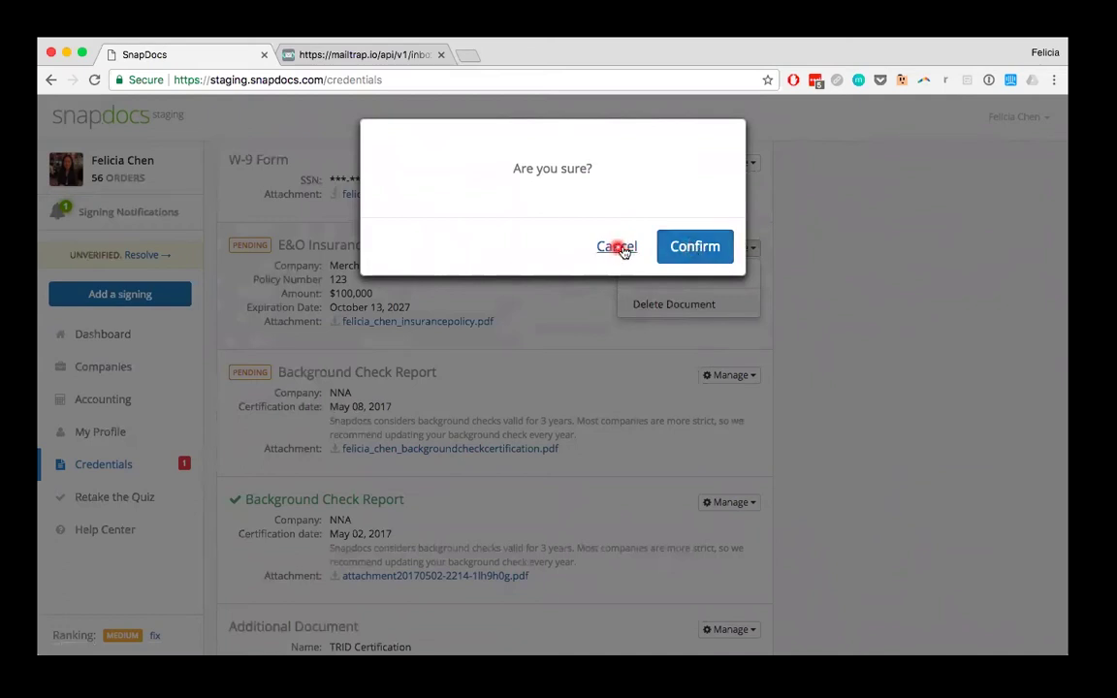
click(696, 247)
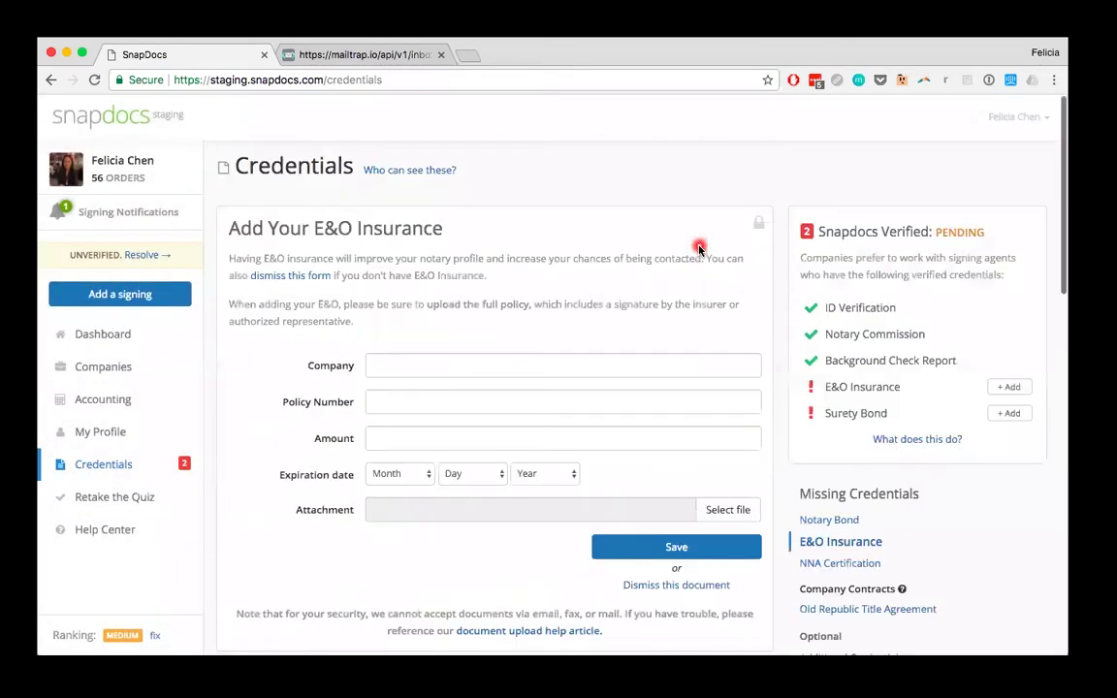